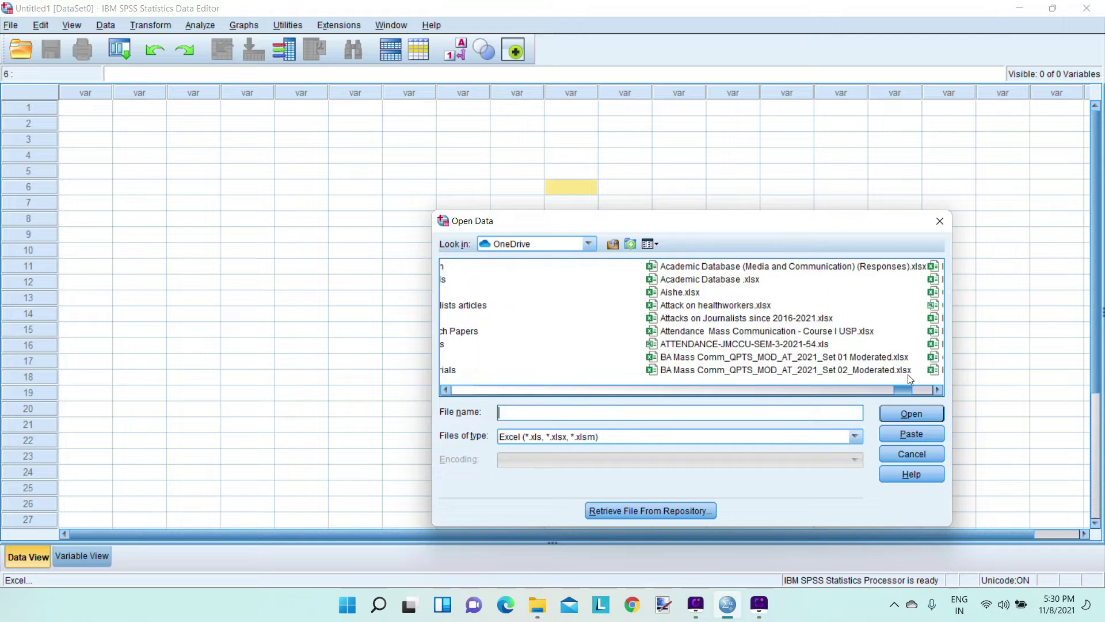
Import the Excel file Descriptive statistics data.xlsx from the Form Responses 1 worksheet, reading variable names from the first row.
{"action": "left_click", "coordinate": [852, 318]}
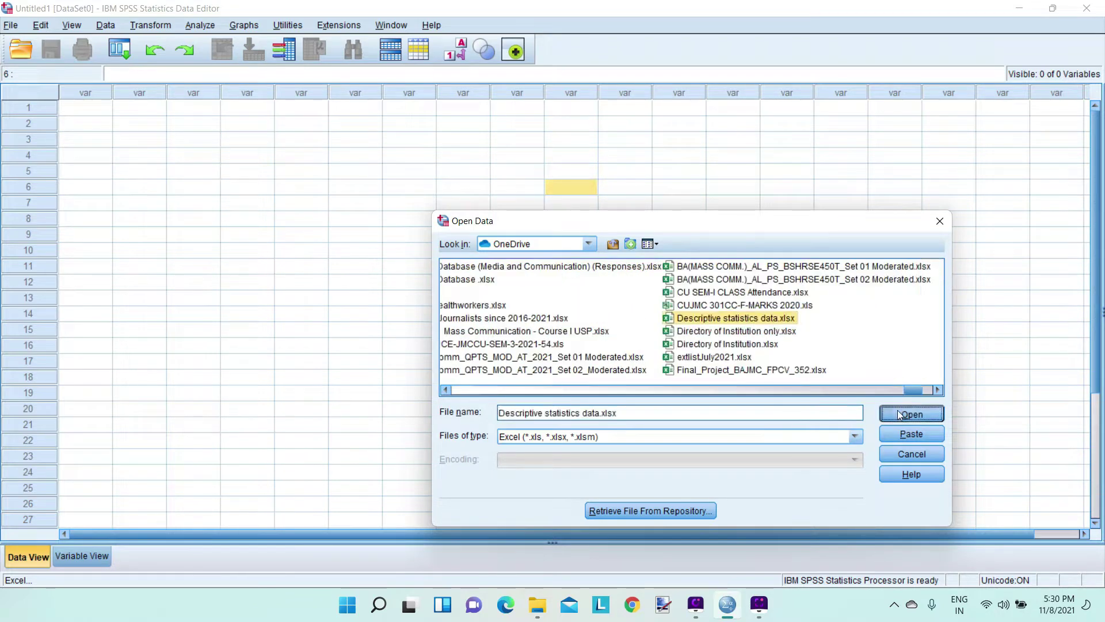
{"action": "left_click", "coordinate": [897, 412]}
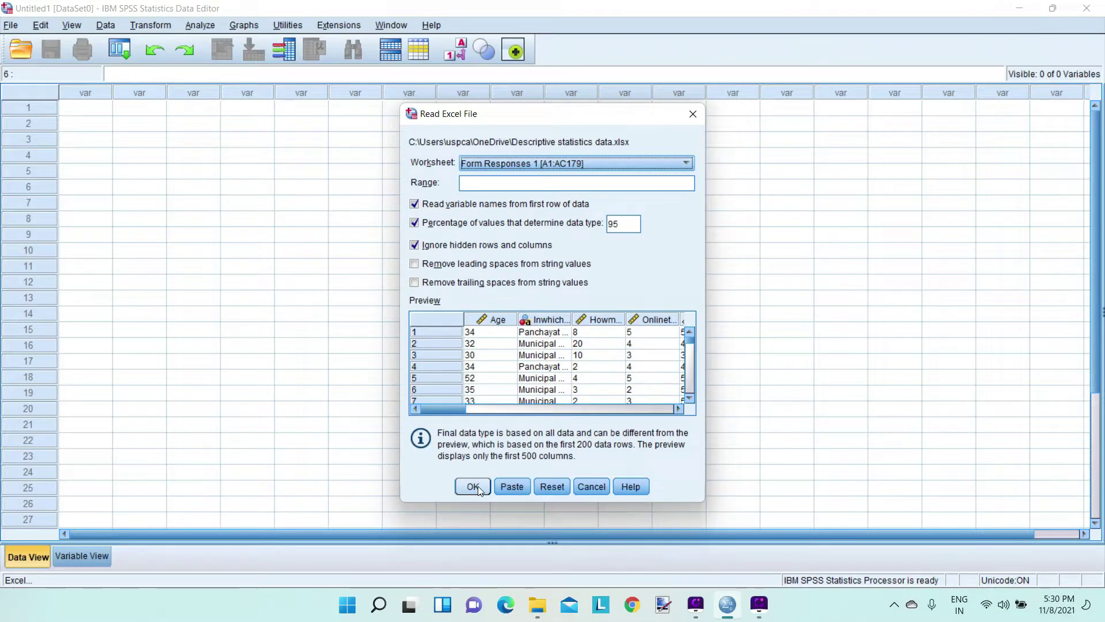
{"action": "left_click", "coordinate": [476, 487]}
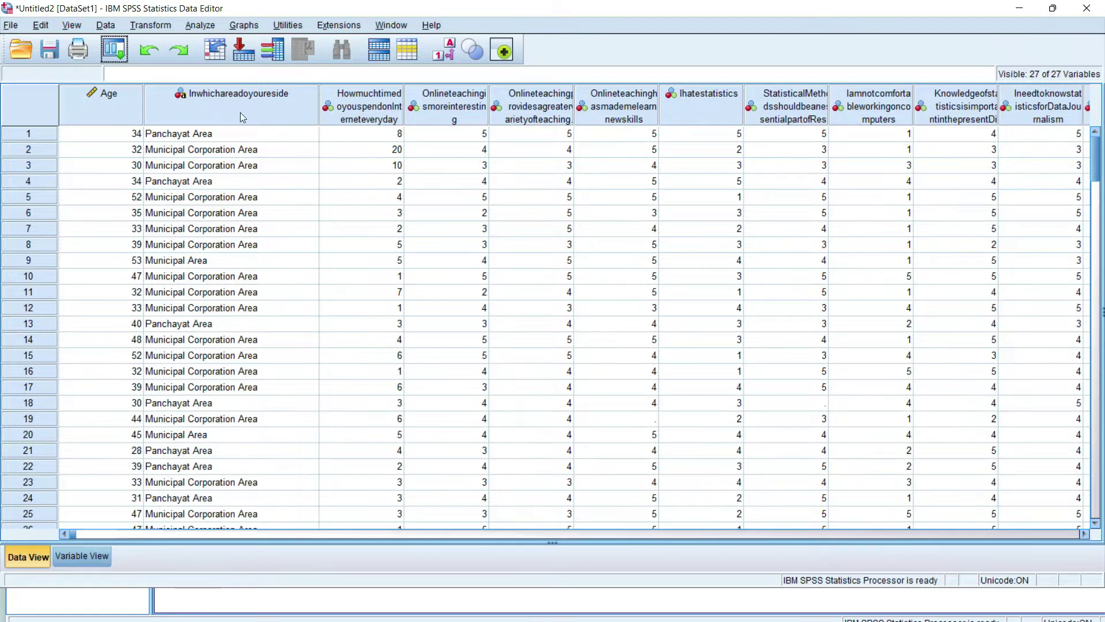
Set the measurement level to Scale for the daily Internet time variable and the three online teaching variables in rows 4 to 6.
{"action": "double_click", "coordinate": [180, 93]}
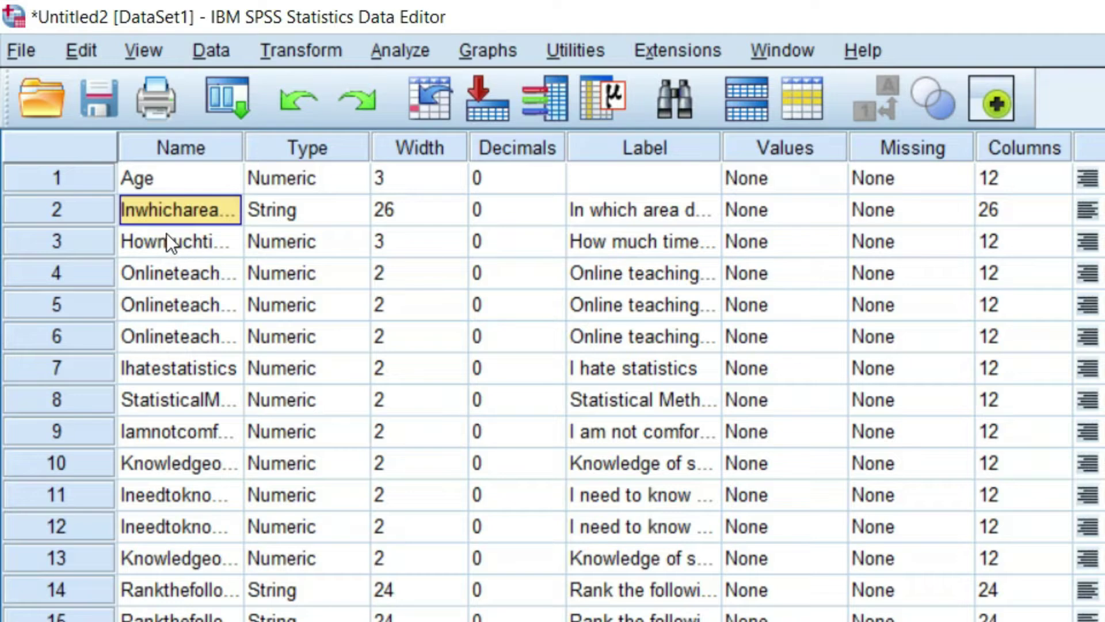
{"action": "left_click", "coordinate": [28, 557]}
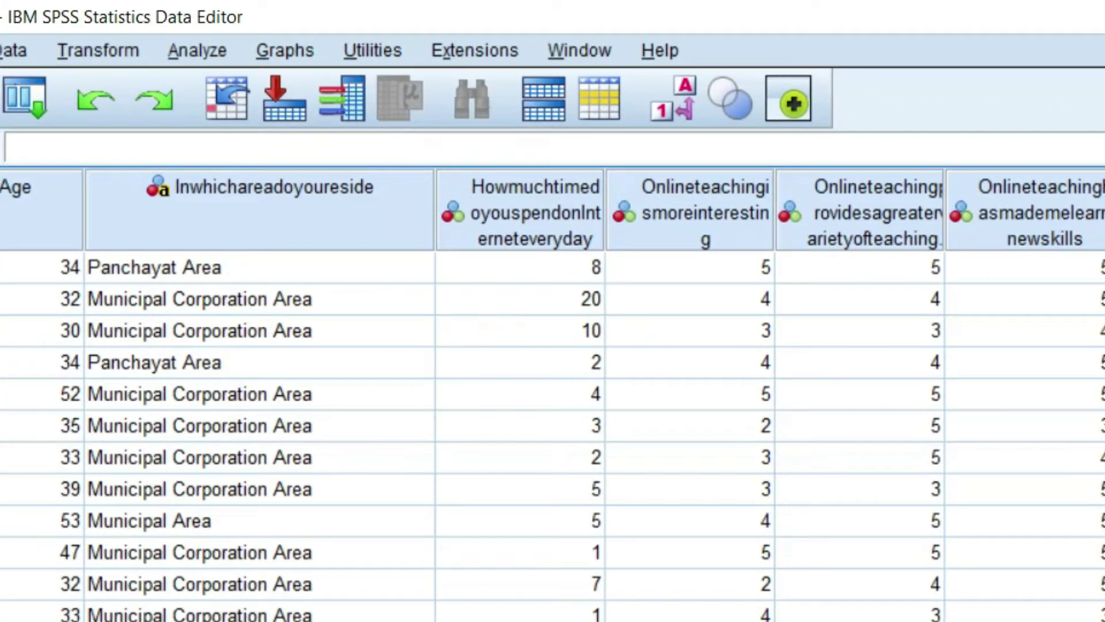
{"action": "left_click", "coordinate": [81, 556]}
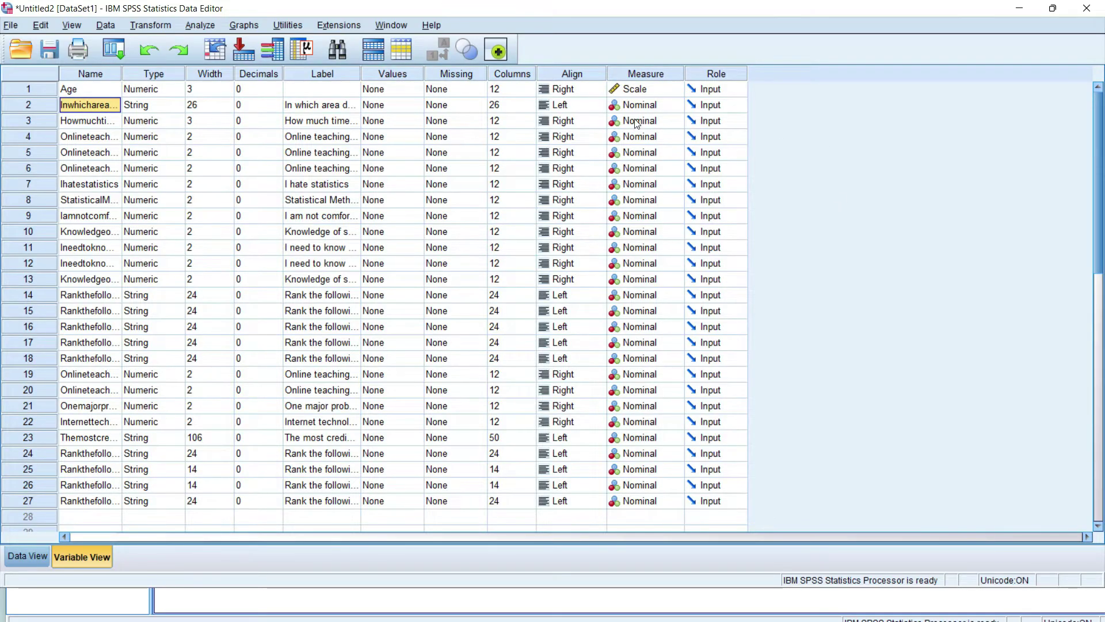
{"action": "left_click", "coordinate": [637, 122]}
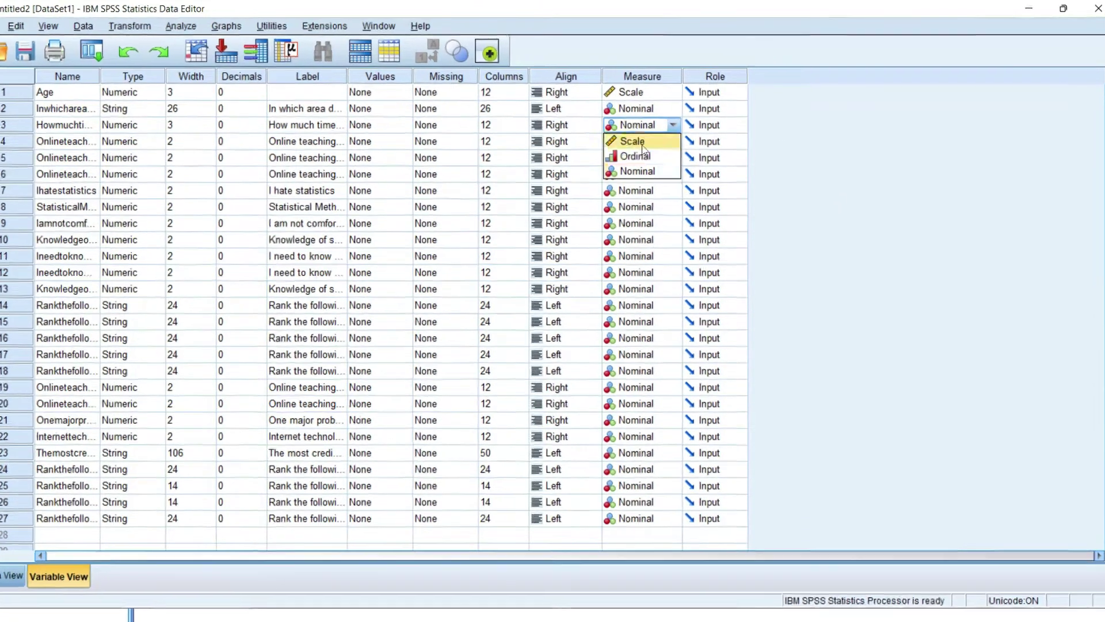
{"action": "left_click", "coordinate": [633, 137]}
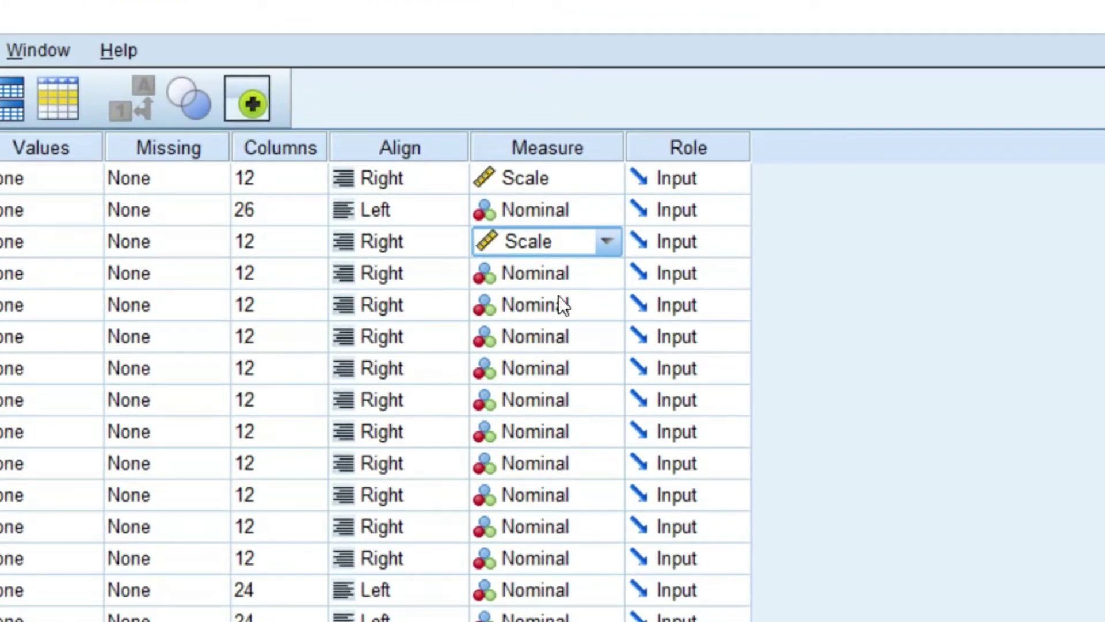
{"action": "left_click", "coordinate": [554, 272]}
{"action": "left_click", "coordinate": [560, 313]}
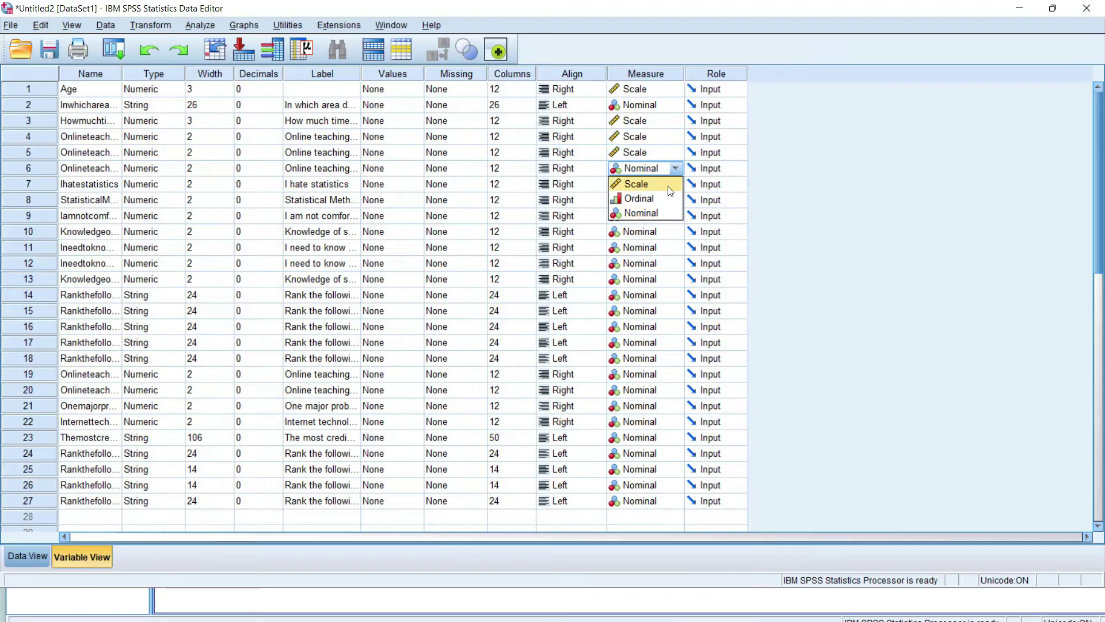
{"action": "left_click", "coordinate": [594, 375]}
{"action": "left_click", "coordinate": [35, 557]}
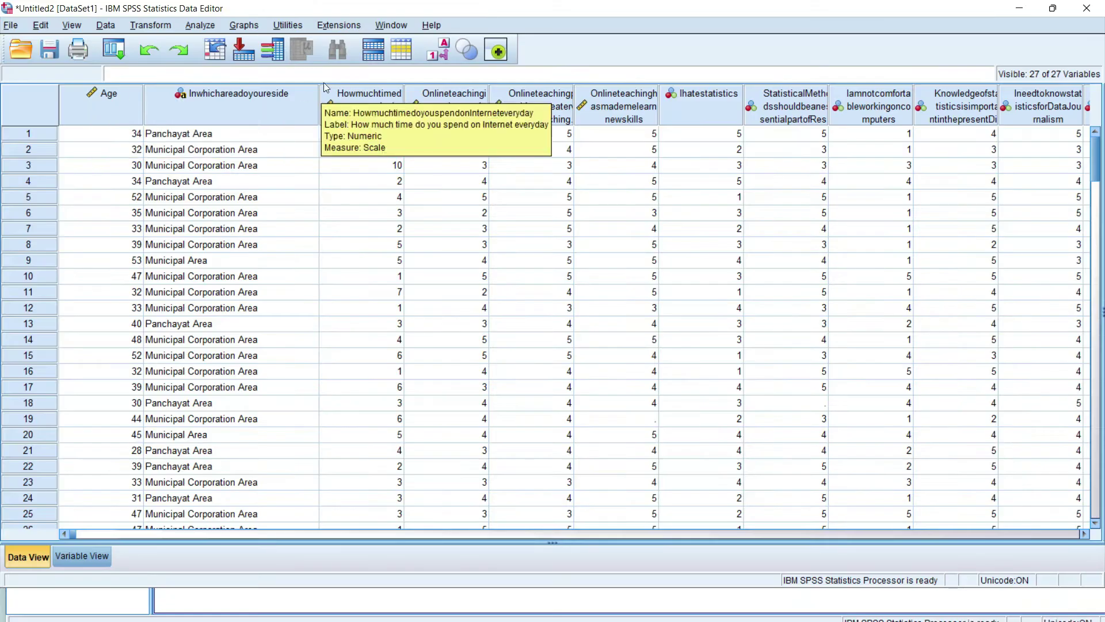
Run a Frequencies analysis with a frequency table for the variable "In which area do you reside".
{"action": "left_click", "coordinate": [196, 26]}
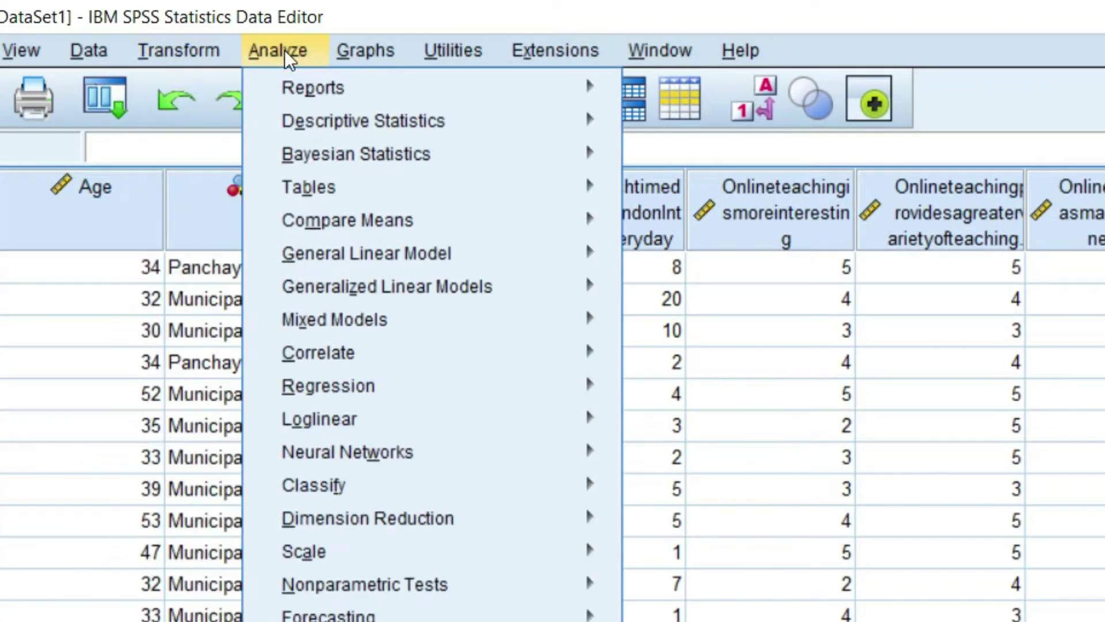
{"action": "mouse_move", "coordinate": [326, 114]}
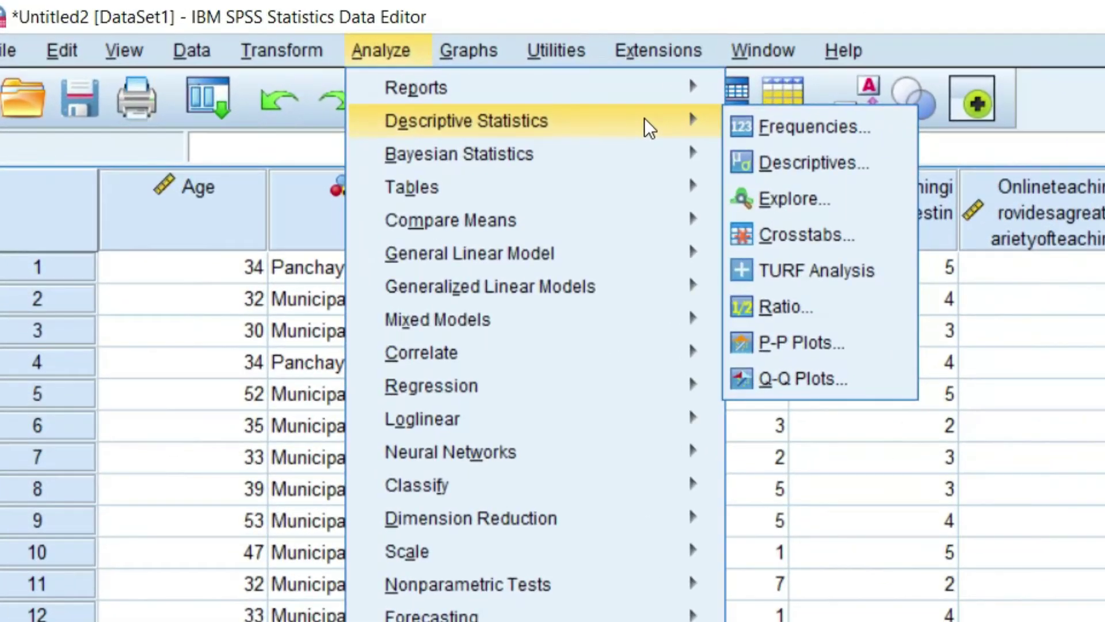
{"action": "left_click", "coordinate": [563, 87]}
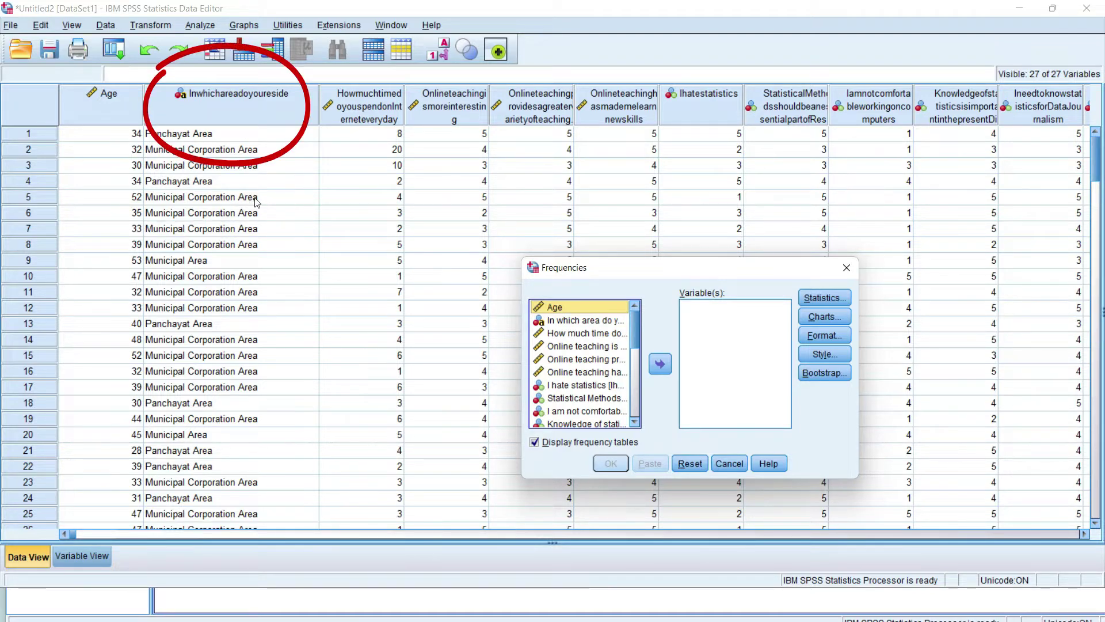
{"action": "left_click", "coordinate": [564, 322]}
{"action": "left_click", "coordinate": [660, 363]}
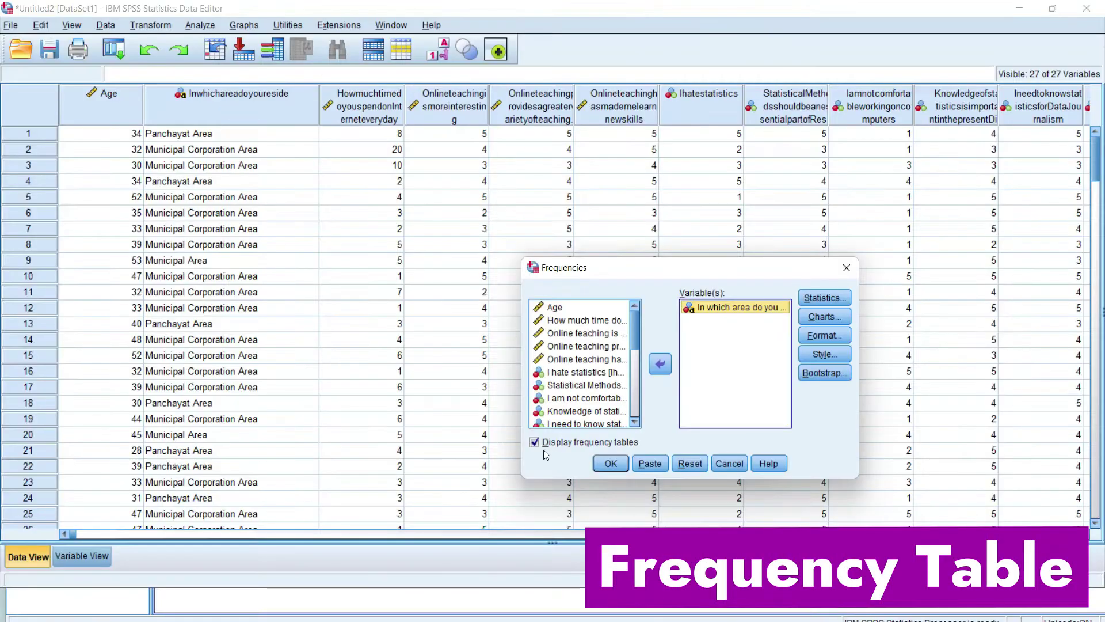
{"action": "left_click", "coordinate": [610, 463]}
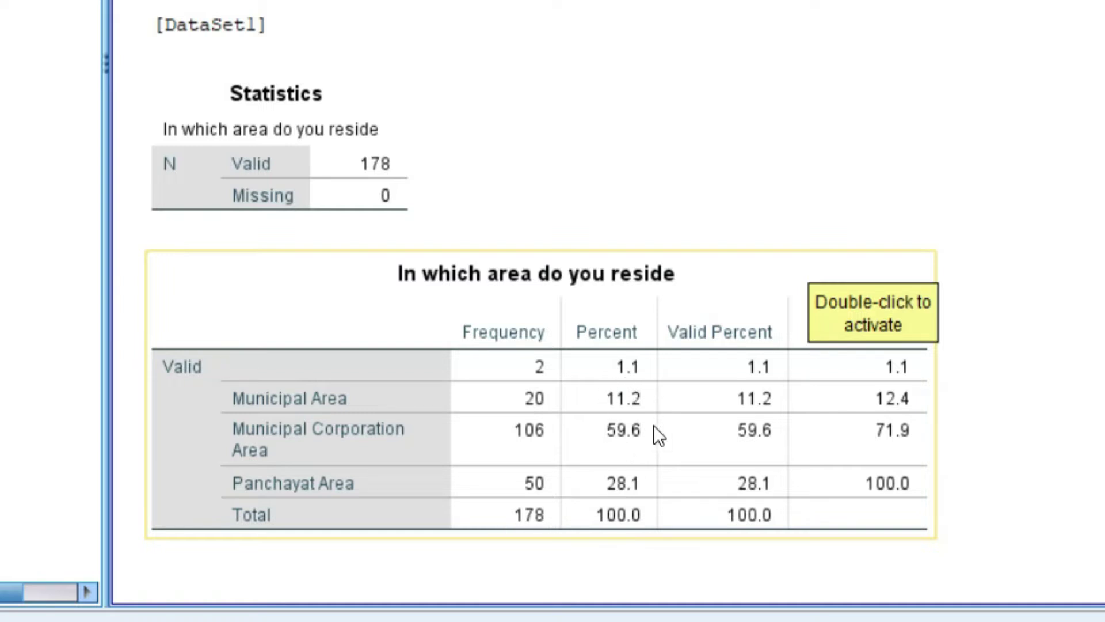
Return to the dataset, reopen the Frequencies analysis and remove "In which area do you reside" from the analysed variables.
{"action": "key", "text": "super+Down"}
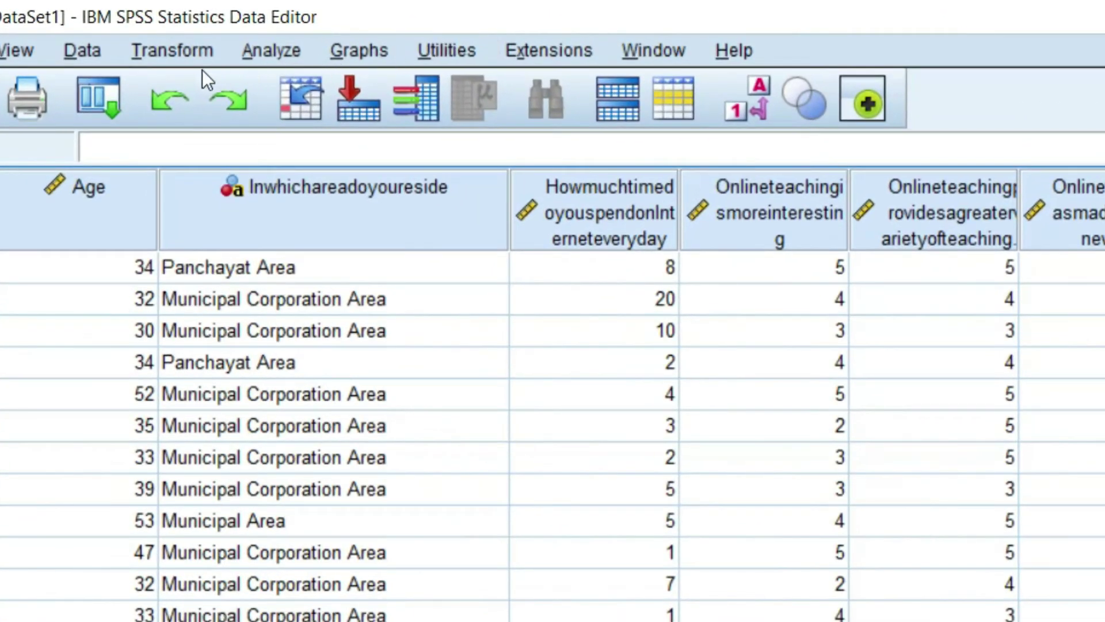
{"action": "left_click", "coordinate": [261, 50]}
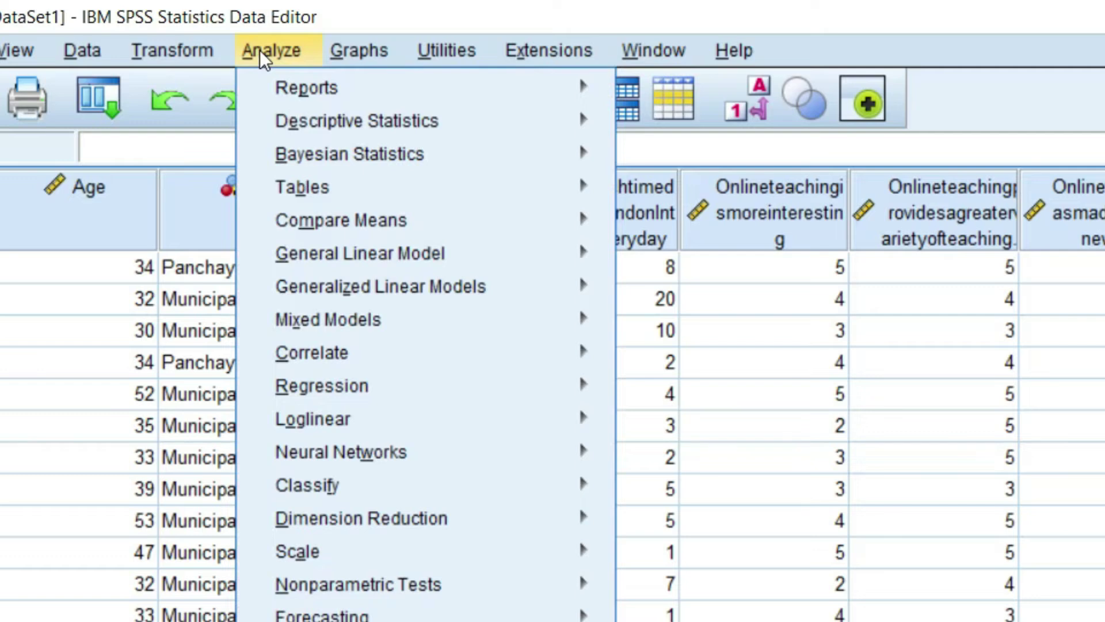
{"action": "mouse_move", "coordinate": [323, 110]}
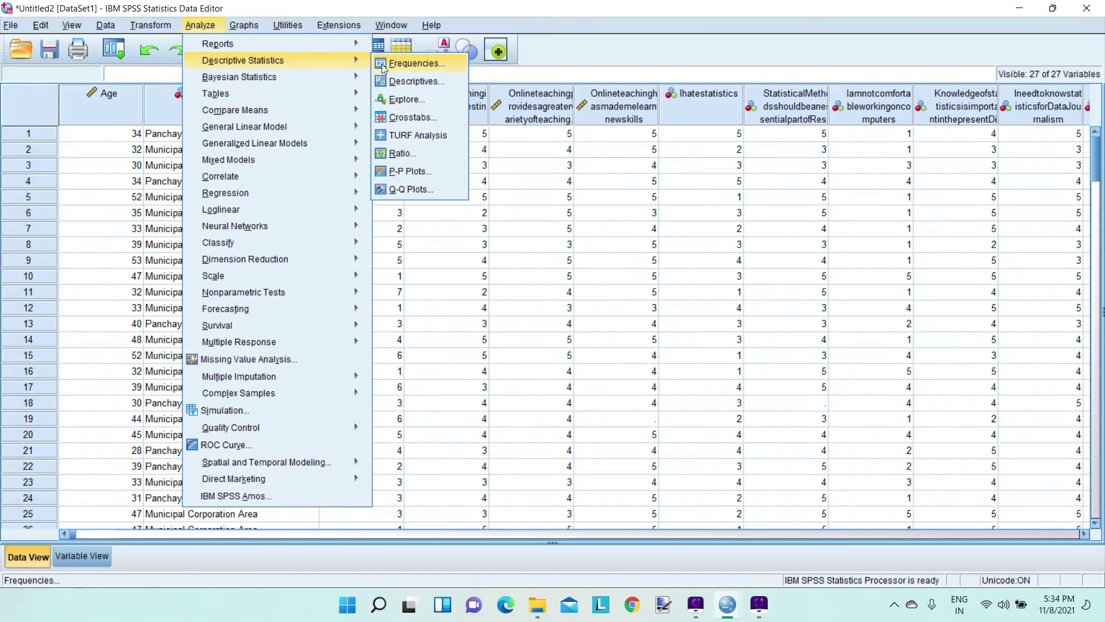
{"action": "left_click", "coordinate": [650, 130]}
{"action": "left_click", "coordinate": [714, 306]}
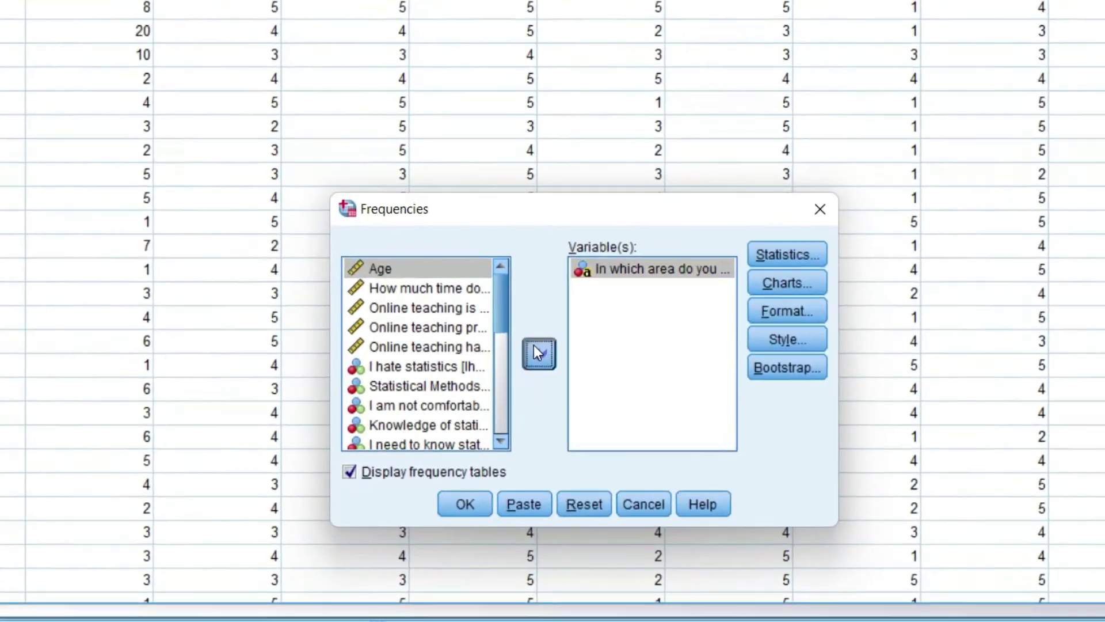
{"action": "left_click", "coordinate": [604, 355]}
{"action": "left_click", "coordinate": [751, 212]}
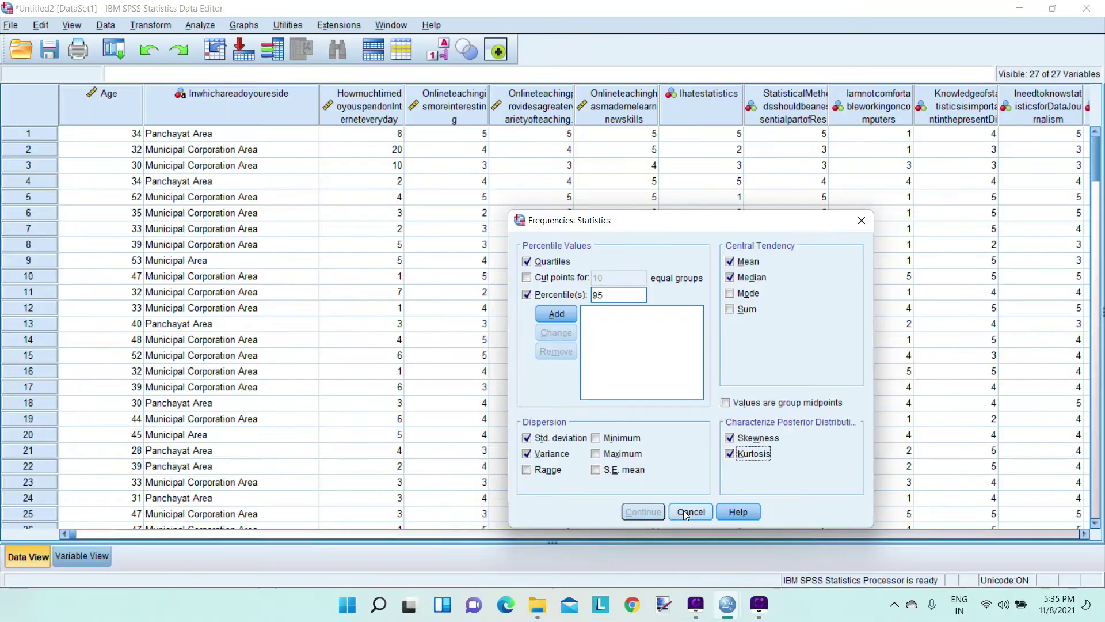
{"action": "left_click", "coordinate": [682, 510]}
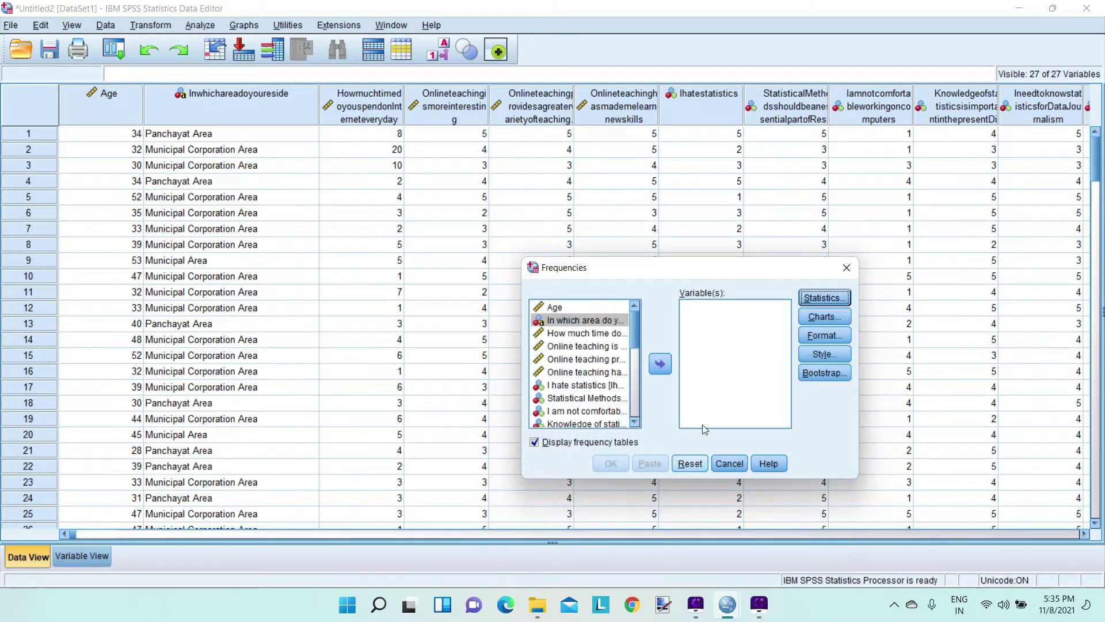
Add Age and daily Internet time as the variables to analyse and turn off the display of frequency tables.
{"action": "left_click", "coordinate": [568, 307]}
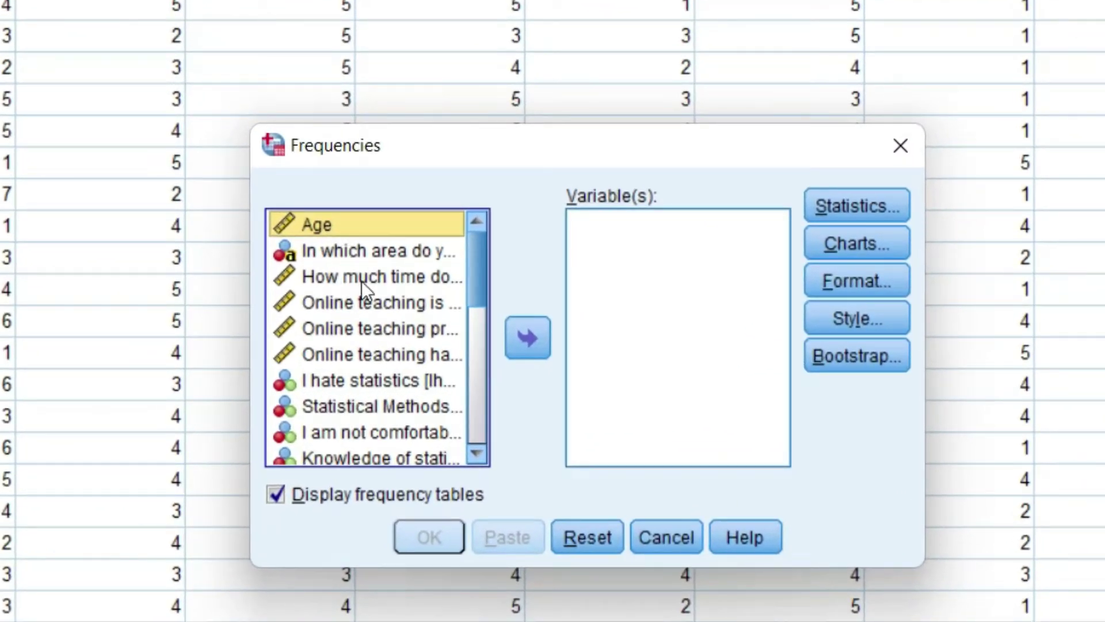
{"action": "left_click", "coordinate": [361, 280], "text": "shift"}
{"action": "left_click", "coordinate": [356, 245], "text": "shift"}
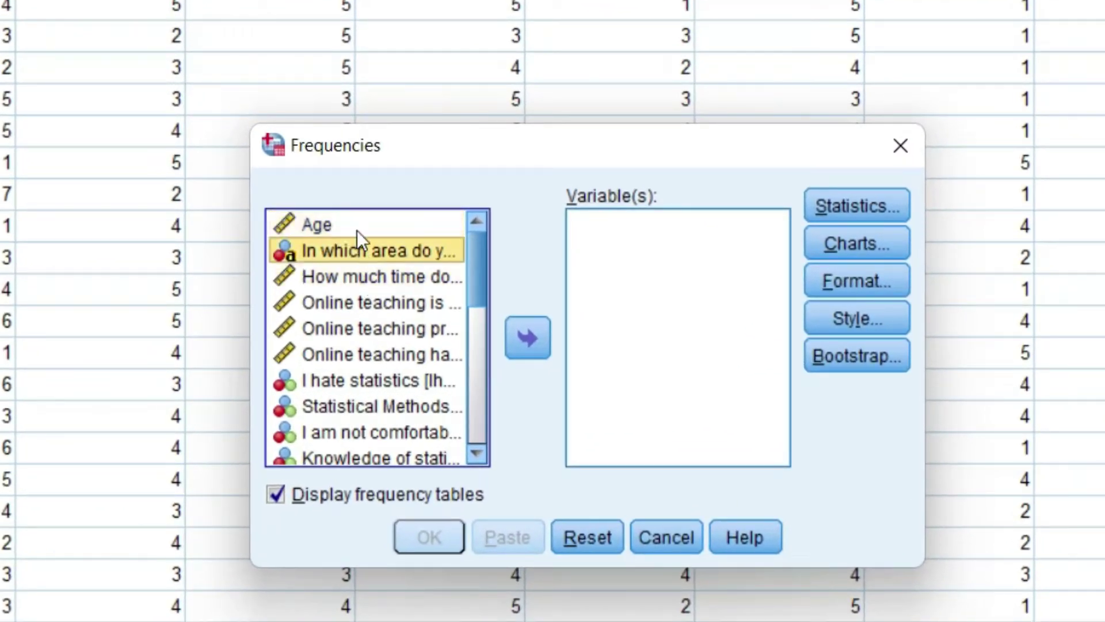
{"action": "left_click", "coordinate": [353, 232]}
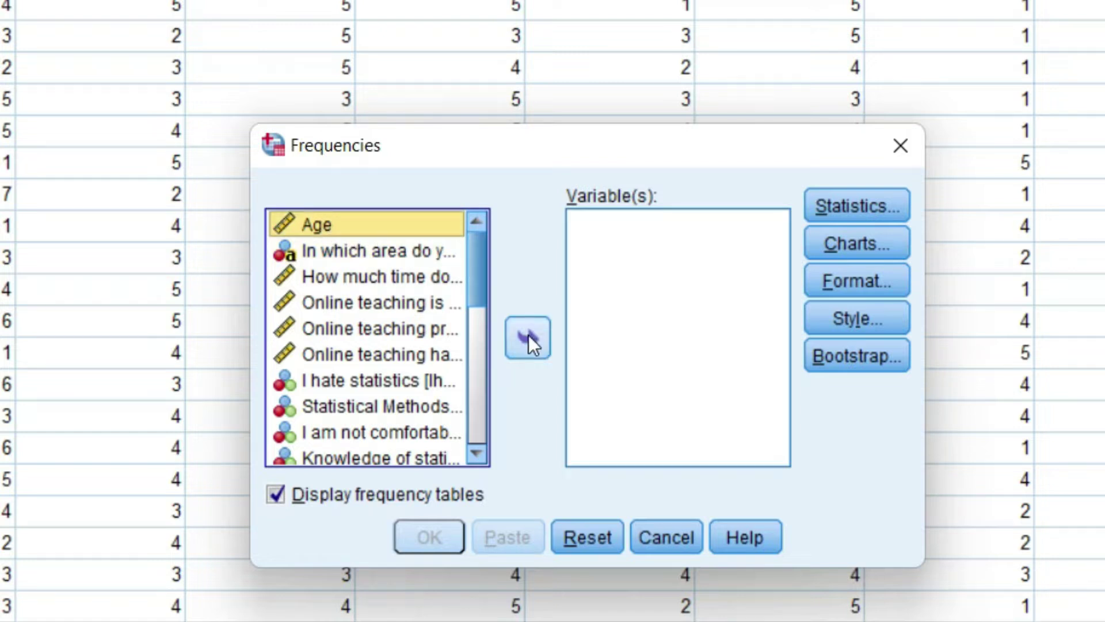
{"action": "left_click", "coordinate": [528, 336]}
{"action": "left_click", "coordinate": [350, 254]}
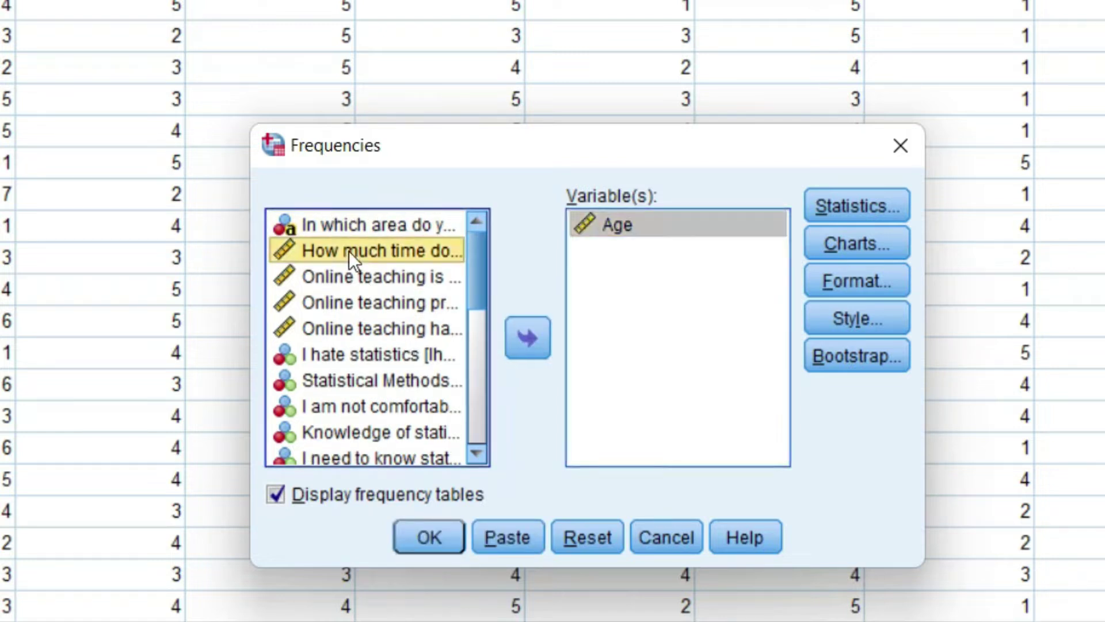
{"action": "left_click", "coordinate": [529, 340]}
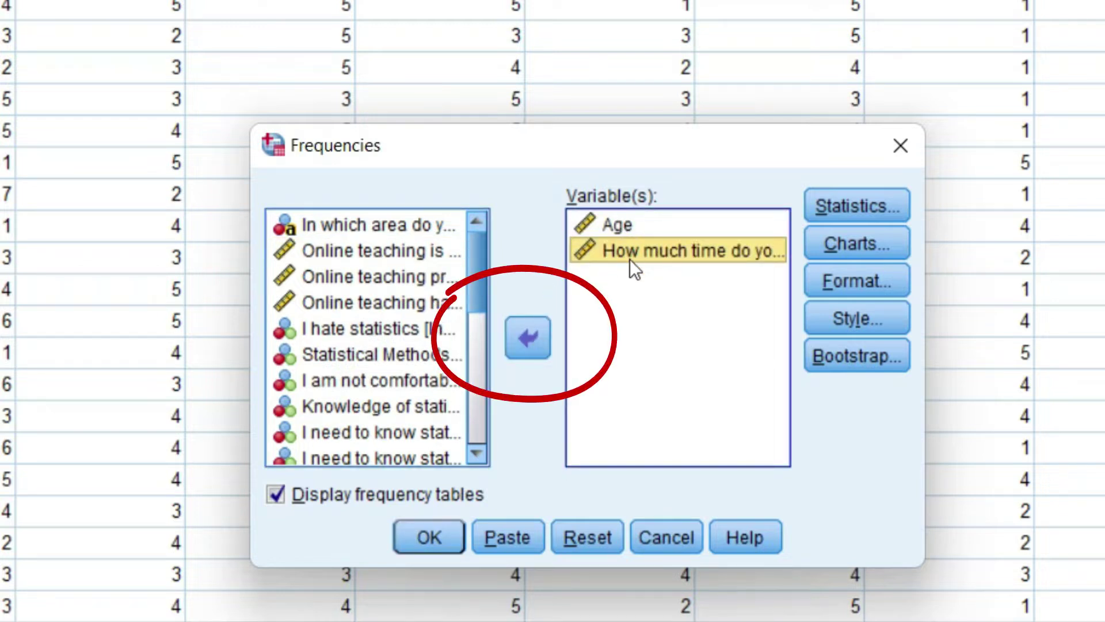
{"action": "left_click", "coordinate": [288, 495]}
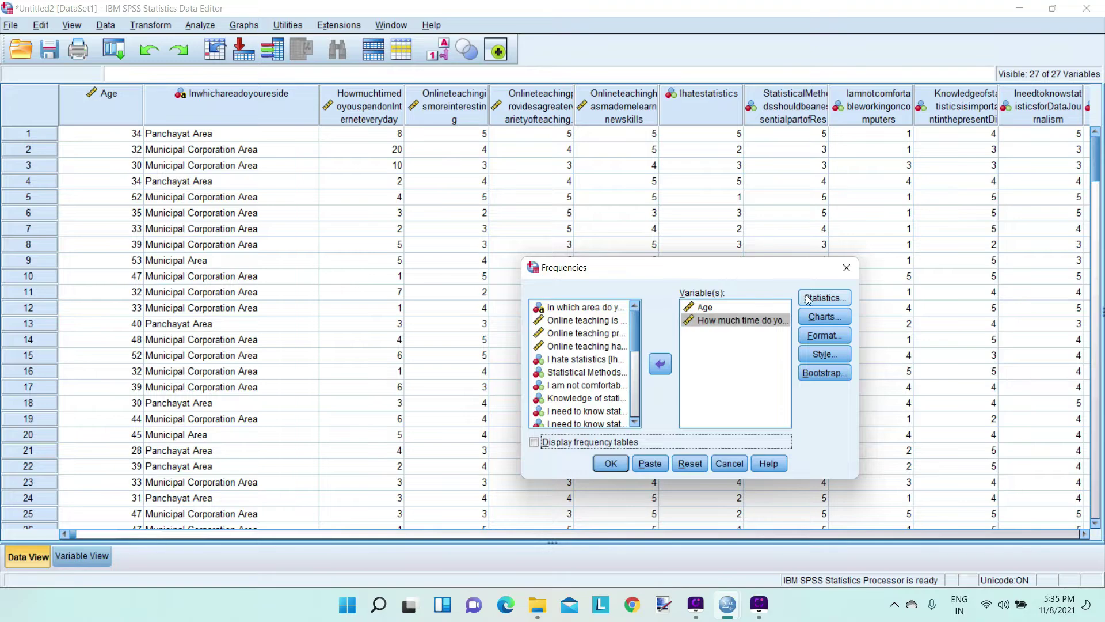
Request the mean, median, standard deviation and variance in the Frequencies statistics.
{"action": "left_click", "coordinate": [807, 299]}
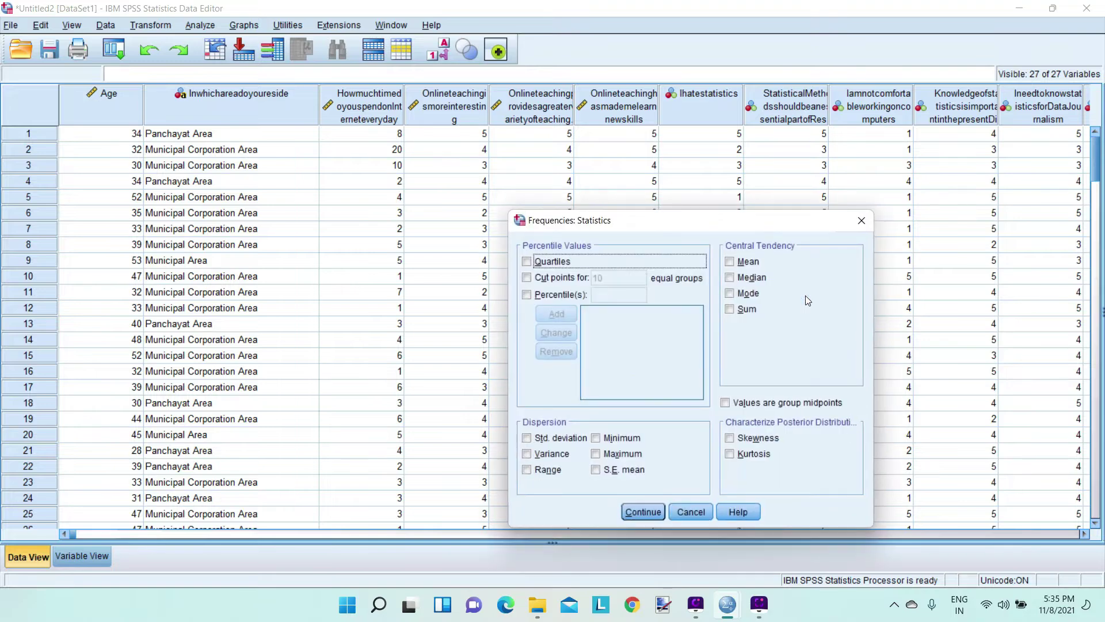
{"action": "left_click", "coordinate": [730, 262]}
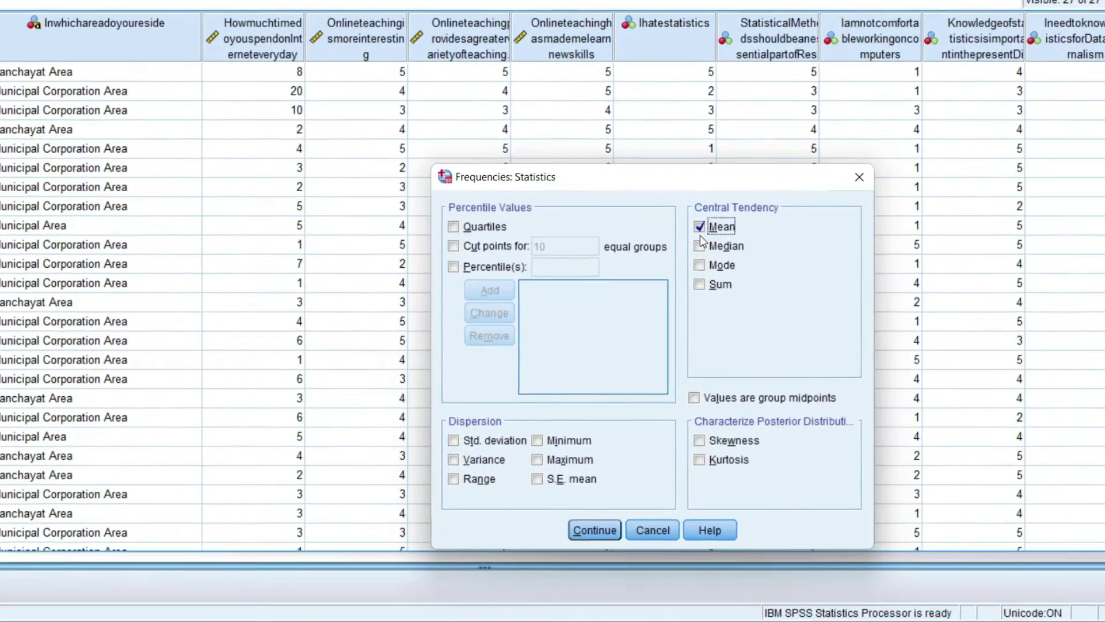
{"action": "left_click", "coordinate": [731, 277]}
{"action": "left_click", "coordinate": [633, 176]}
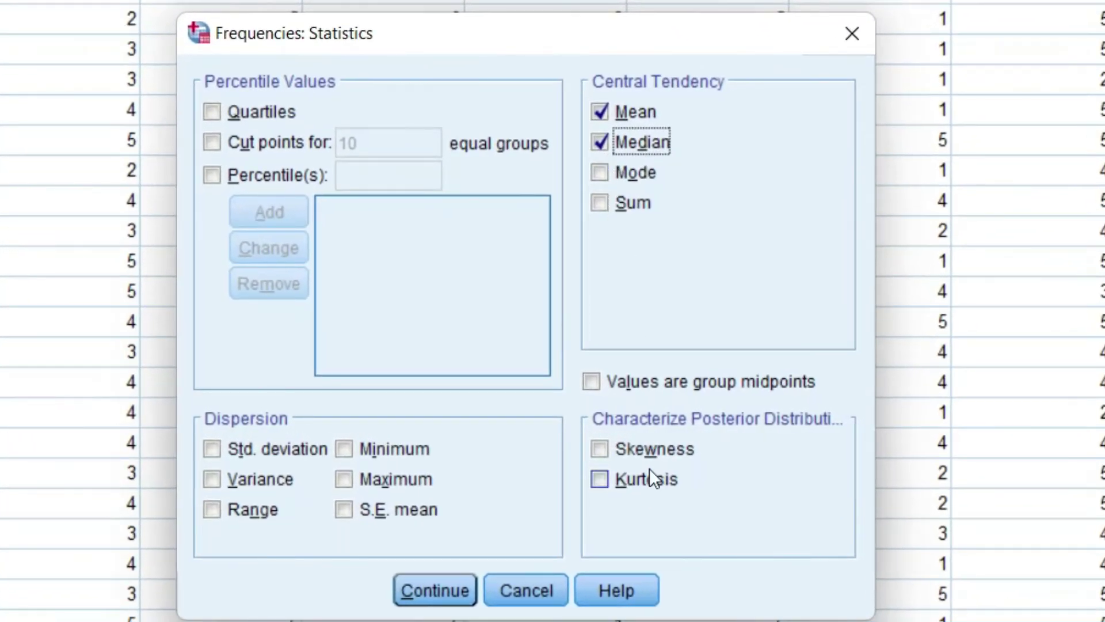
{"action": "left_click", "coordinate": [221, 453]}
{"action": "left_click", "coordinate": [216, 478]}
Add quartiles, the 95th percentile, skewness and kurtosis to the requested statistics.
{"action": "left_click", "coordinate": [215, 111]}
{"action": "left_click", "coordinate": [214, 174]}
{"action": "left_click", "coordinate": [356, 179]}
{"action": "type", "text": "95"}
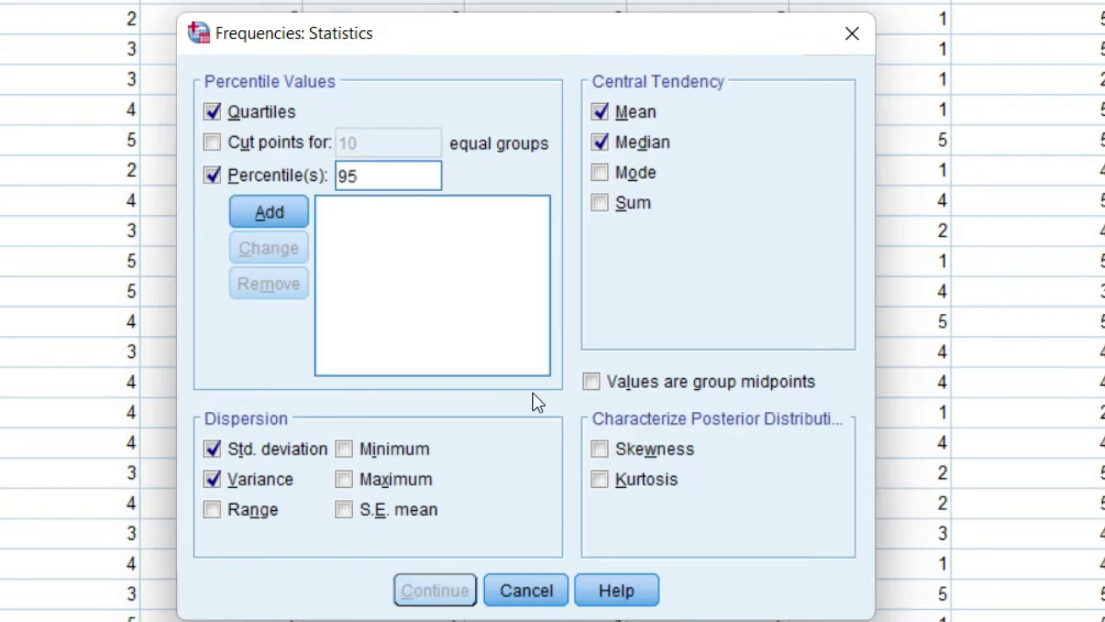
{"action": "left_click", "coordinate": [600, 456]}
{"action": "left_click", "coordinate": [601, 481]}
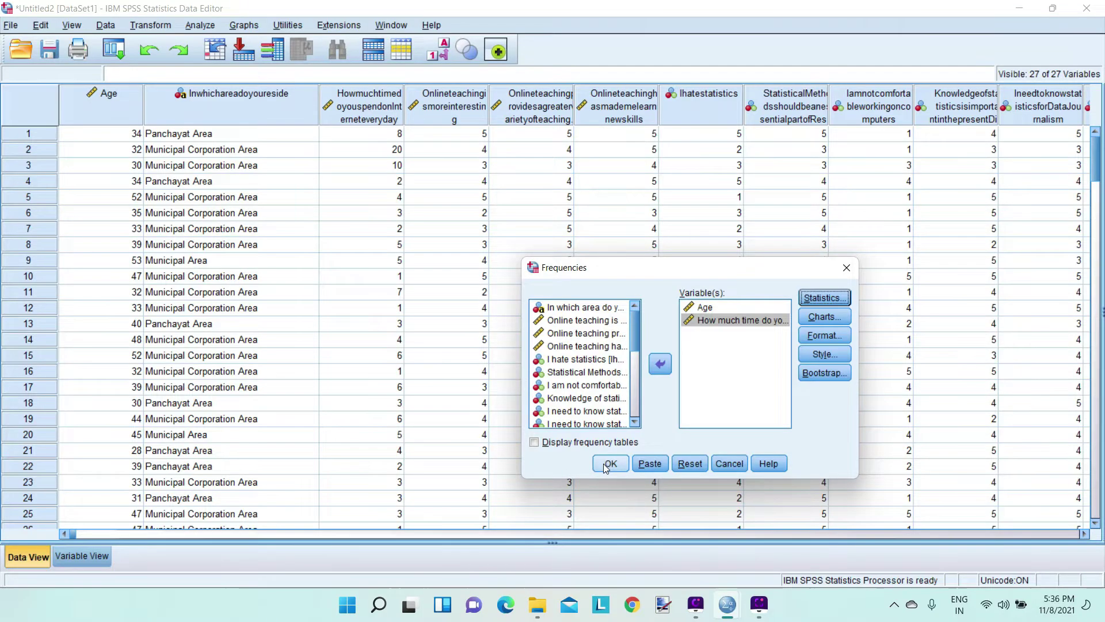
Run the Frequencies analysis and review the resulting Statistics table for Age and daily Internet time.
{"action": "left_click", "coordinate": [608, 464]}
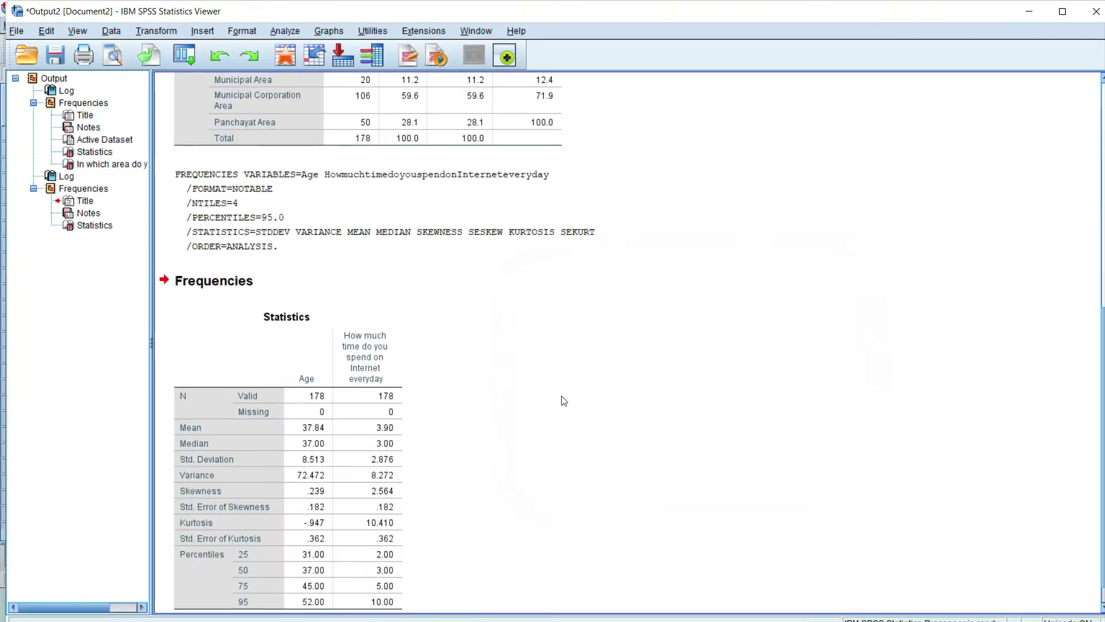
{"action": "scroll", "coordinate": [561, 403], "scroll_direction": "up", "scroll_amount": 5}
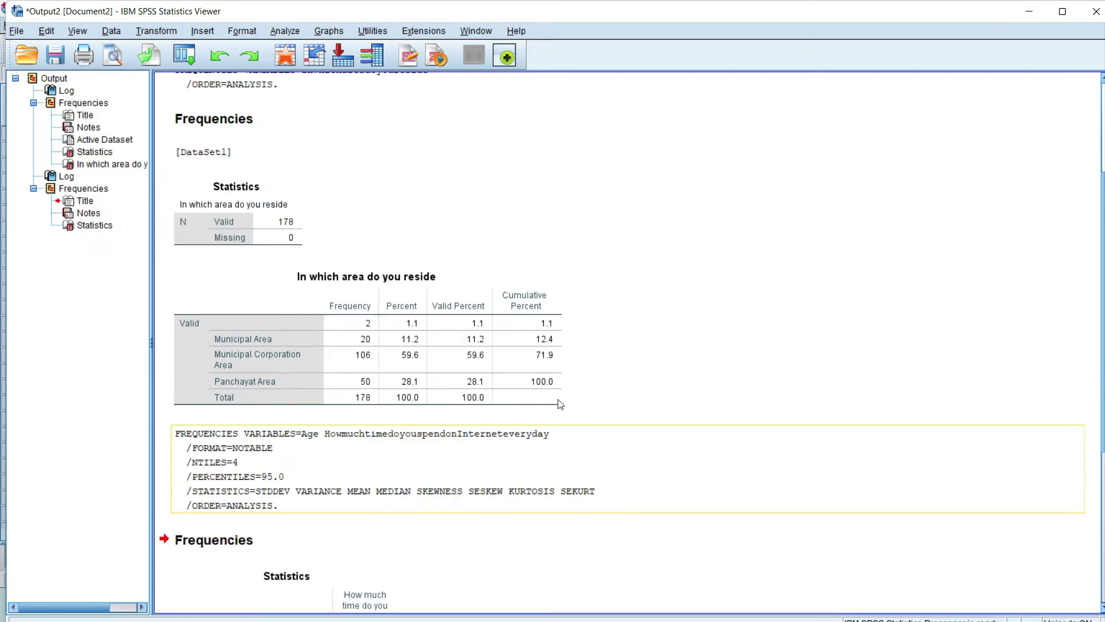
{"action": "scroll", "coordinate": [561, 403], "scroll_direction": "up", "scroll_amount": 2}
{"action": "scroll", "coordinate": [561, 406], "scroll_direction": "down", "scroll_amount": 7}
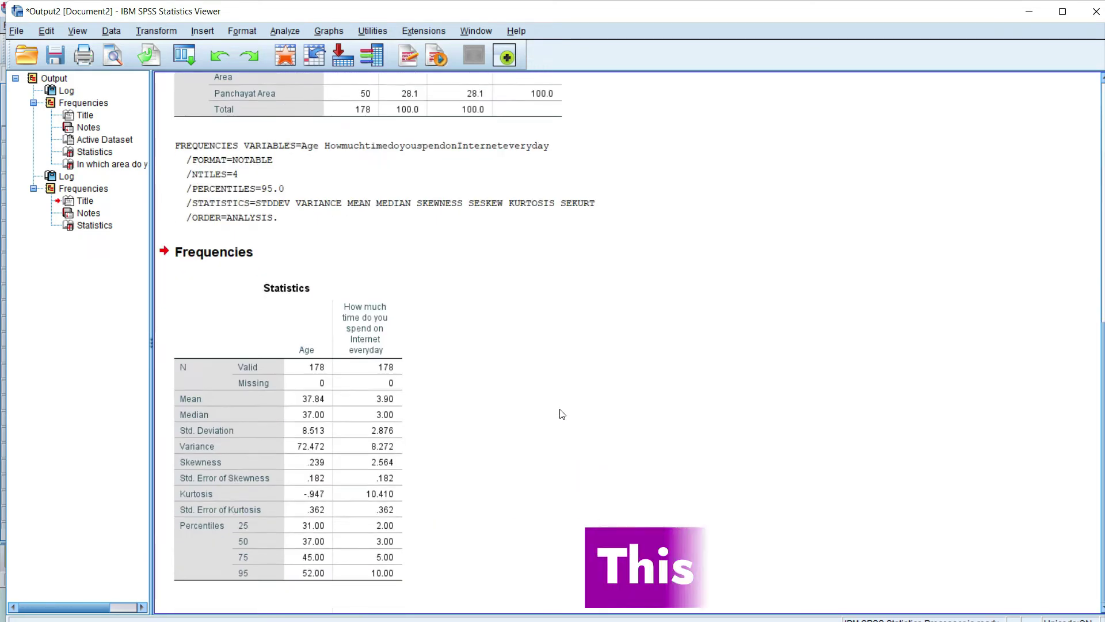
{"action": "left_click", "coordinate": [304, 439]}
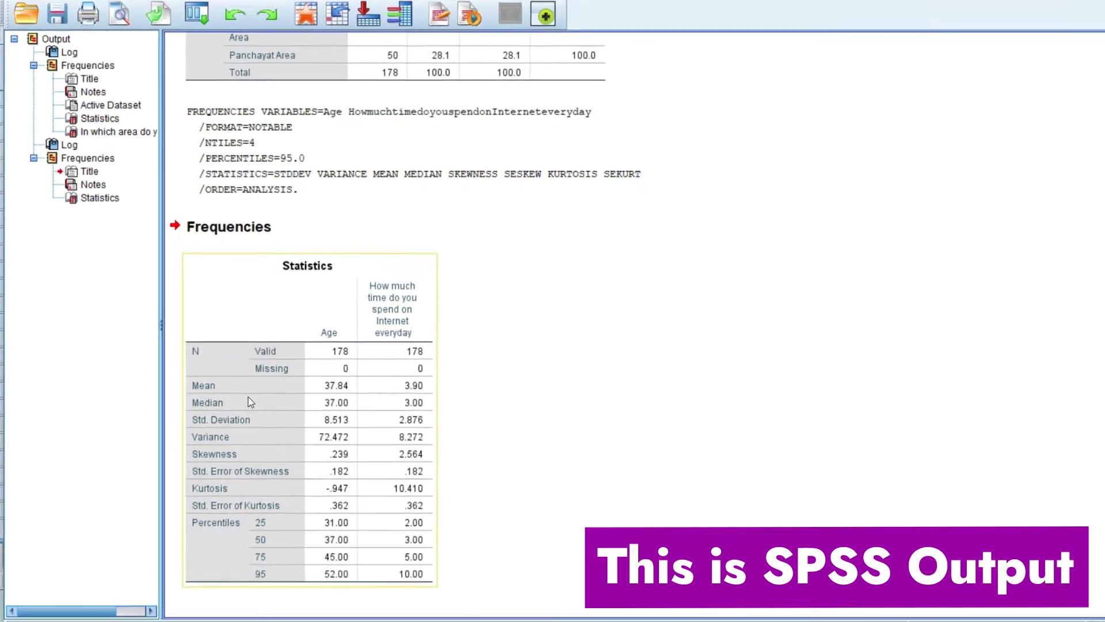